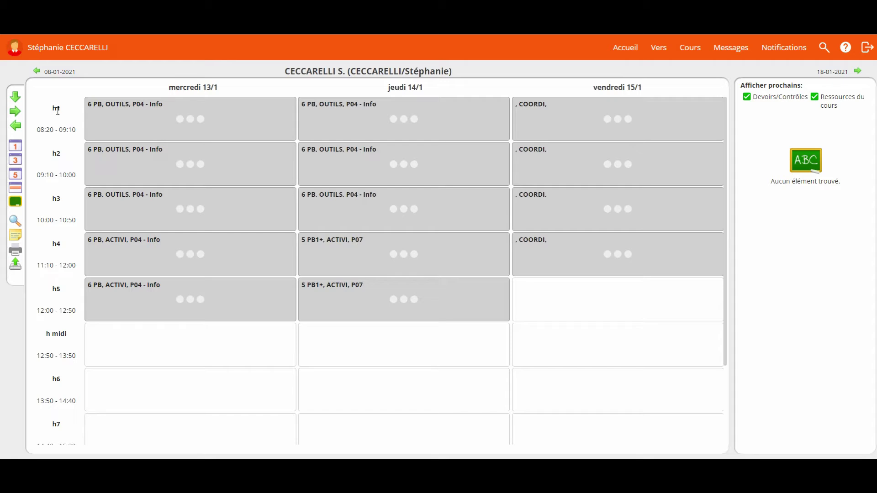
# Step: Browse the agenda back two three-day periods to 5 January, and return to today's date
pyautogui.click(37, 72)
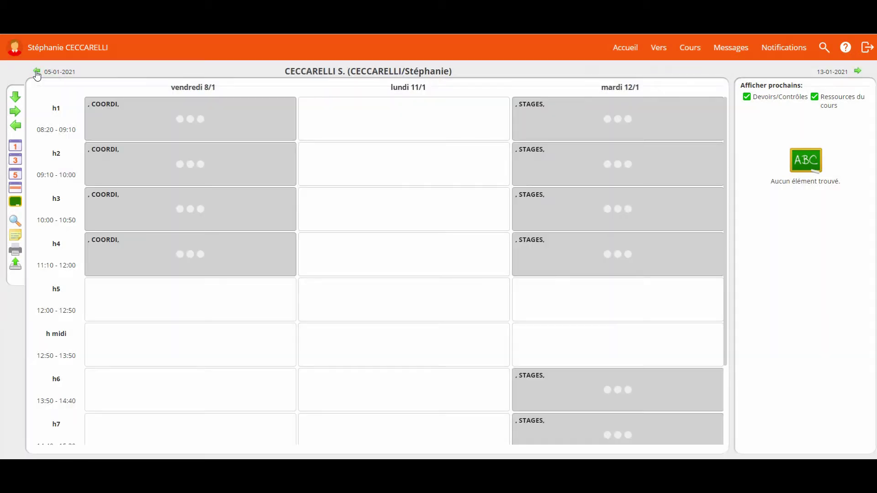
pyautogui.click(36, 71)
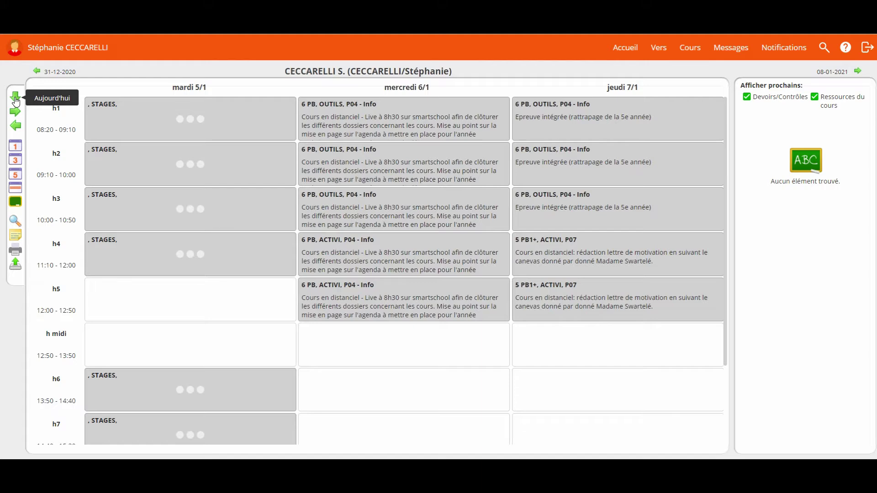
pyautogui.click(16, 101)
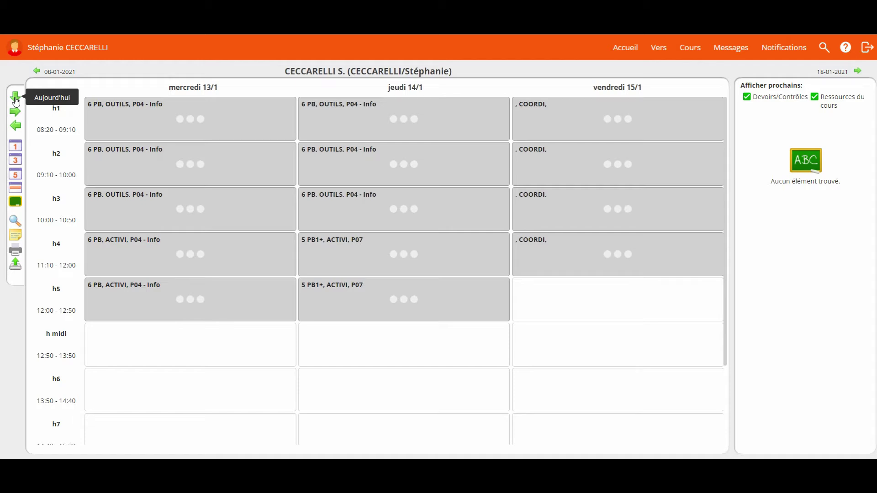
# Step: Move the agenda forward to upcoming days, step back through the previous periods, and return to today
pyautogui.click(13, 115)
pyautogui.click(12, 115)
pyautogui.click(14, 130)
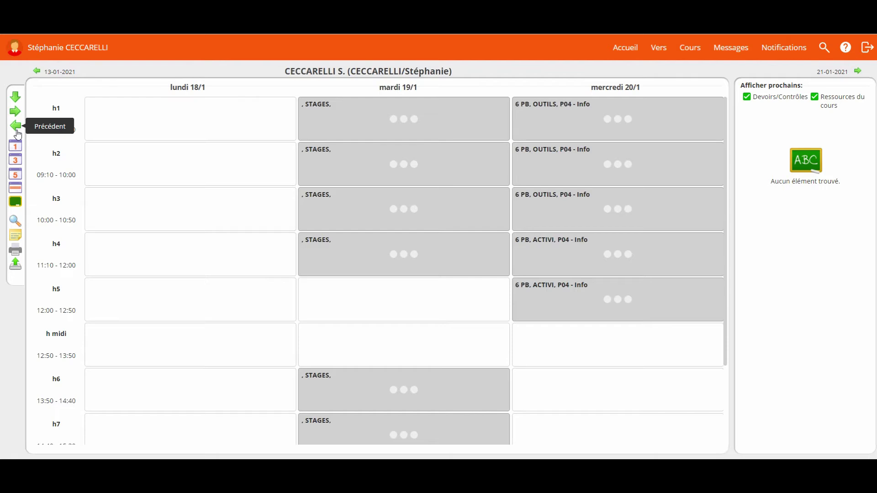
pyautogui.click(17, 131)
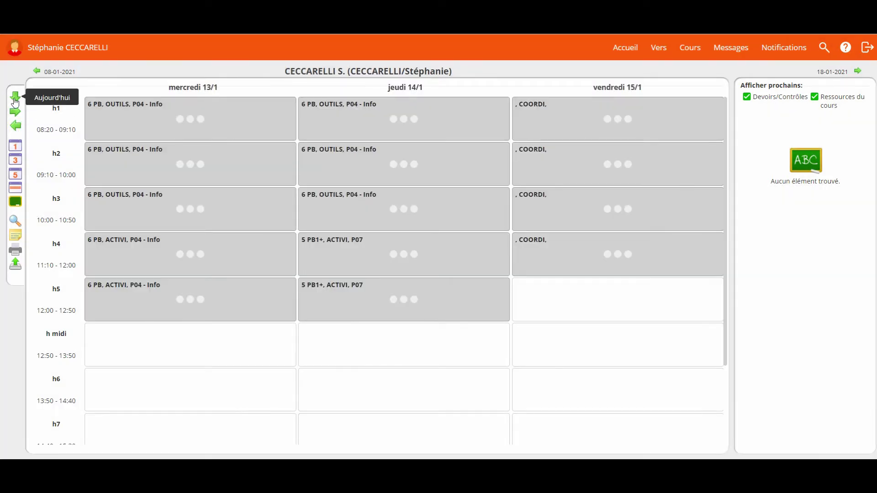
pyautogui.click(15, 99)
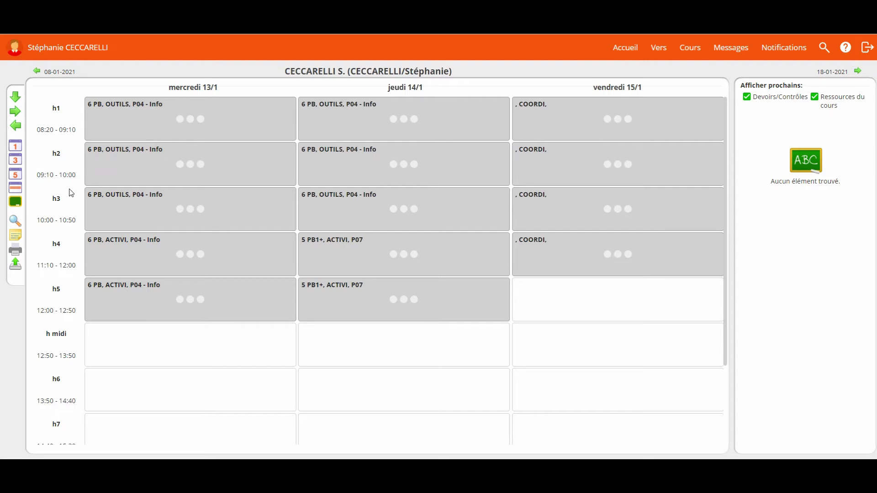
# Step: Display the agenda as a single day, as three days, and as the full week
pyautogui.click(16, 152)
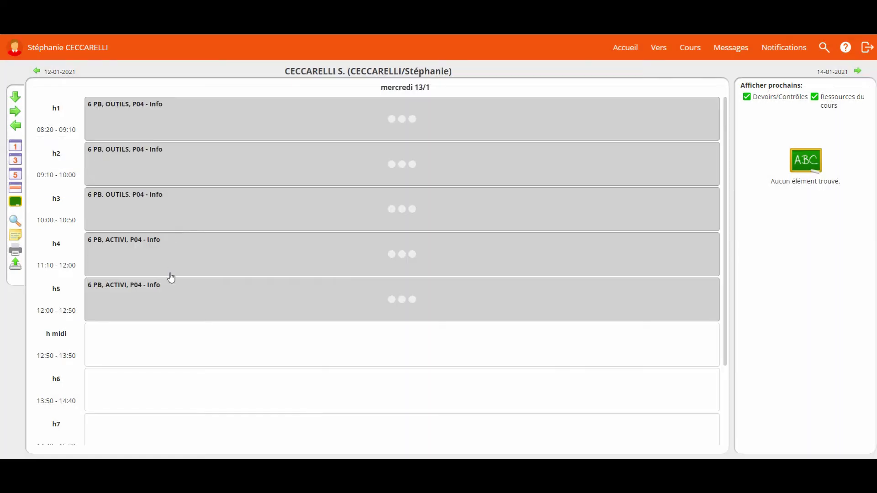
pyautogui.click(15, 161)
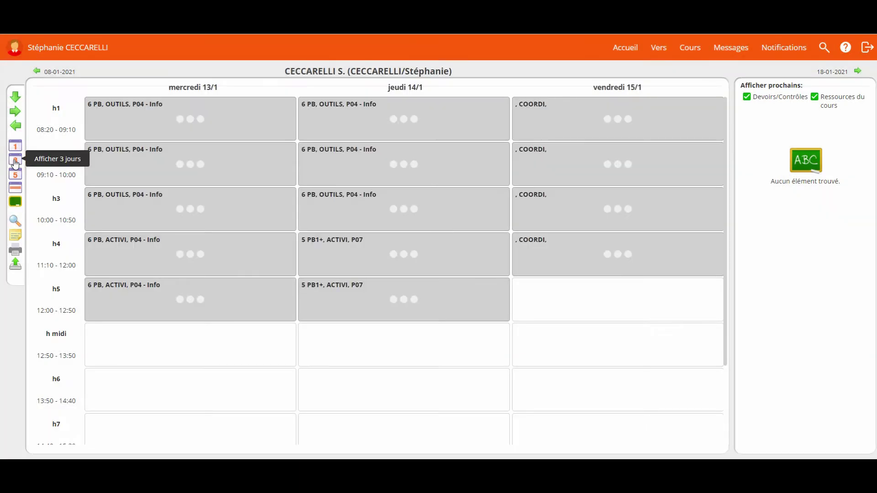
pyautogui.click(16, 176)
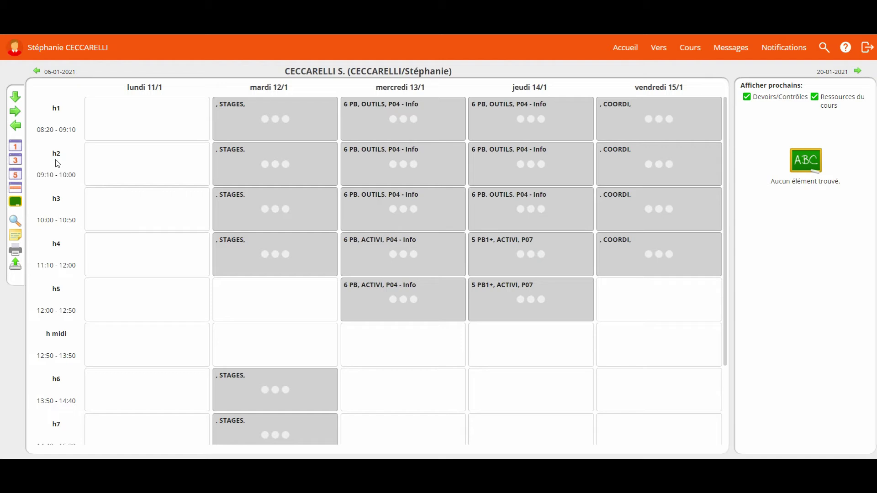
# Step: Open the course list view and set its period from 2021-01-04 to 2021-01-13
pyautogui.click(15, 195)
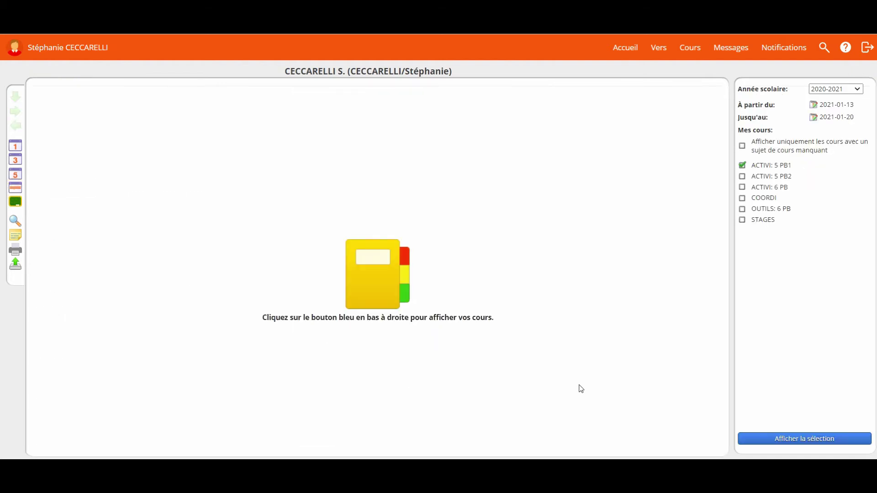
pyautogui.click(836, 107)
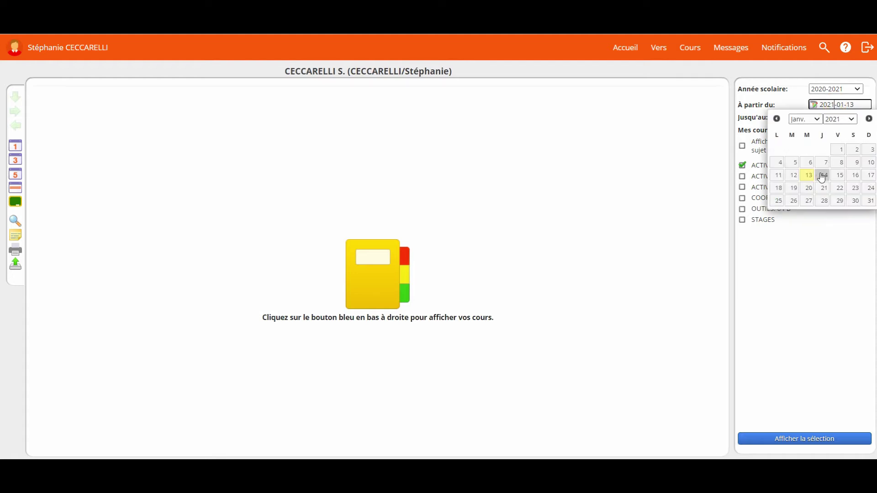
pyautogui.click(777, 163)
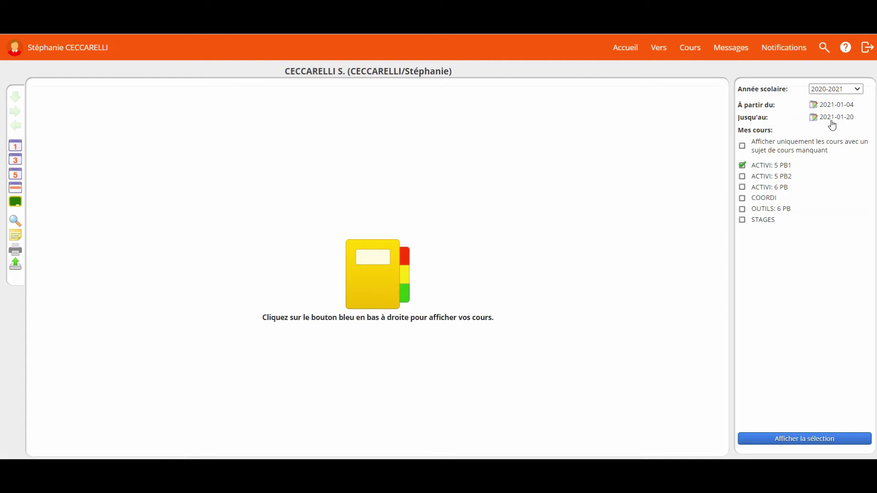
pyautogui.click(832, 125)
pyautogui.click(807, 188)
# Step: Replace the ACTIVI: 5 PB1 course with OUTILS: 6 PB and display the selection
pyautogui.click(742, 165)
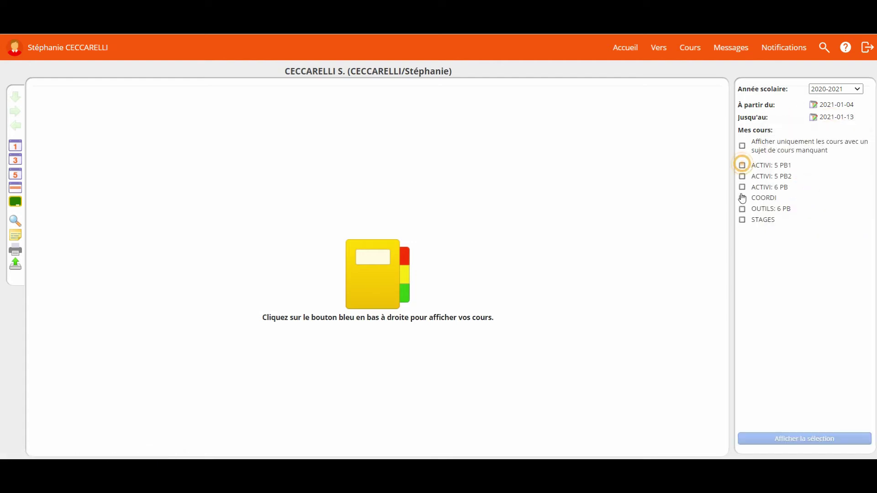
pyautogui.click(742, 209)
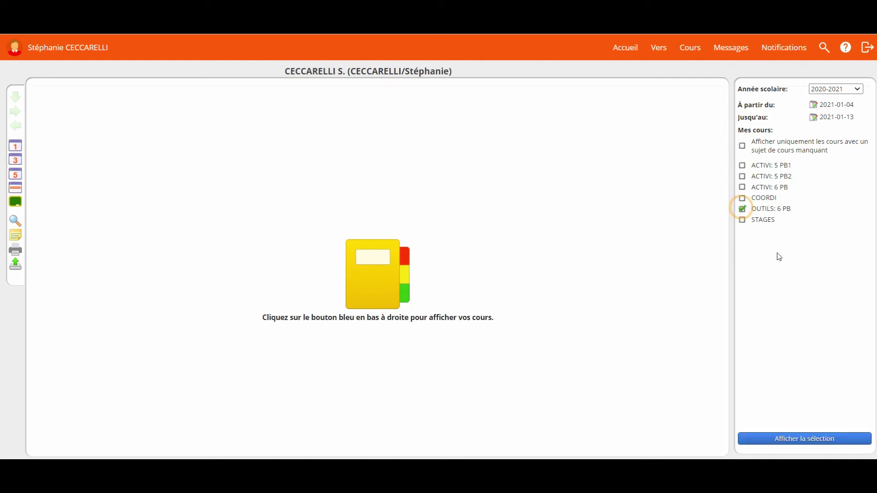
pyautogui.click(793, 442)
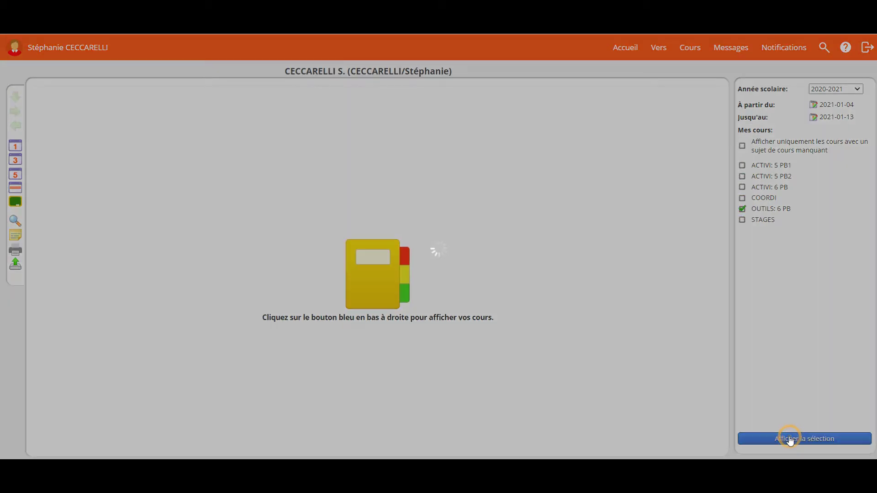
# Step: Review the listed OUTILS lessons and redisplay the list limited to courses with a missing course subject
pyautogui.scroll(-3, 292, 286)
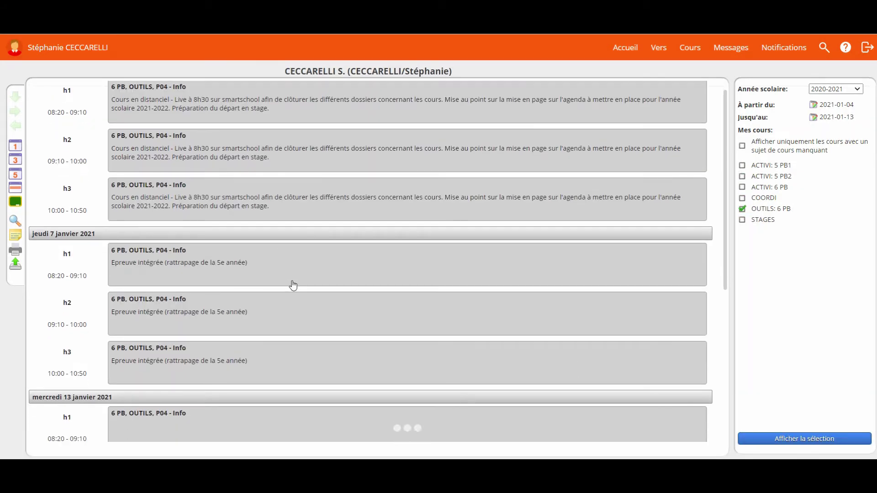
pyautogui.scroll(3, 299, 287)
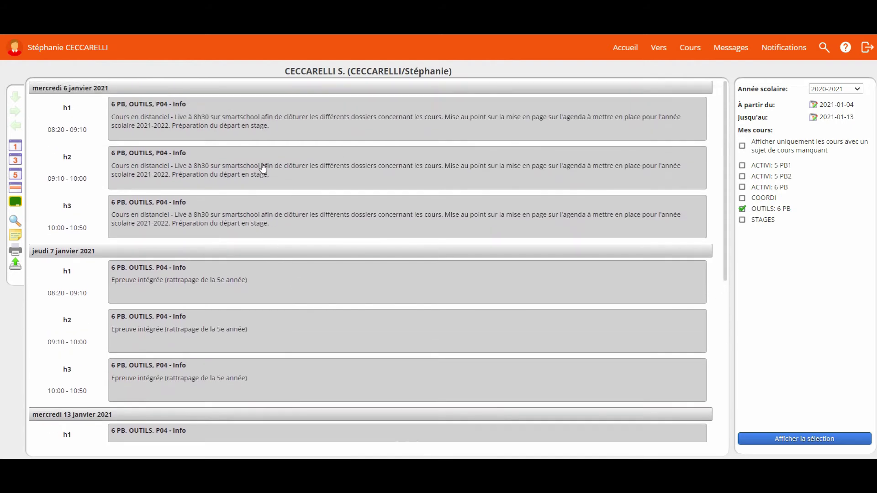
pyautogui.scroll(-2, 260, 183)
pyautogui.scroll(-4, 262, 190)
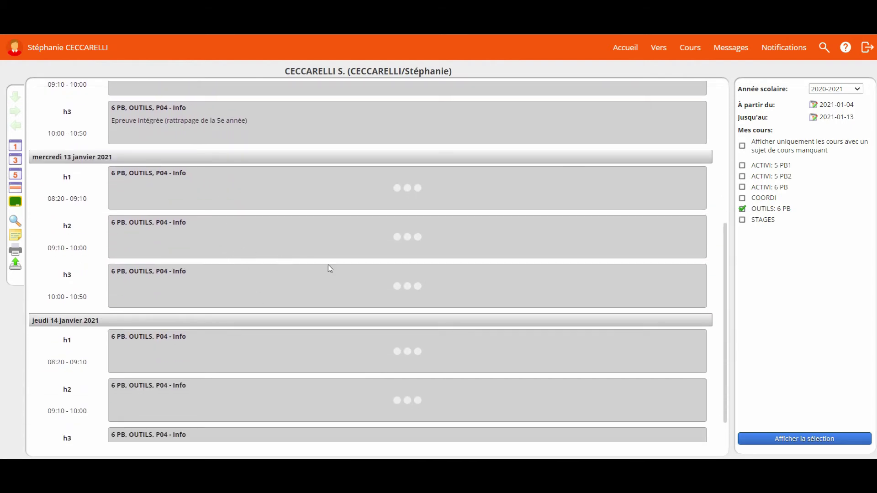
pyautogui.scroll(5, 479, 296)
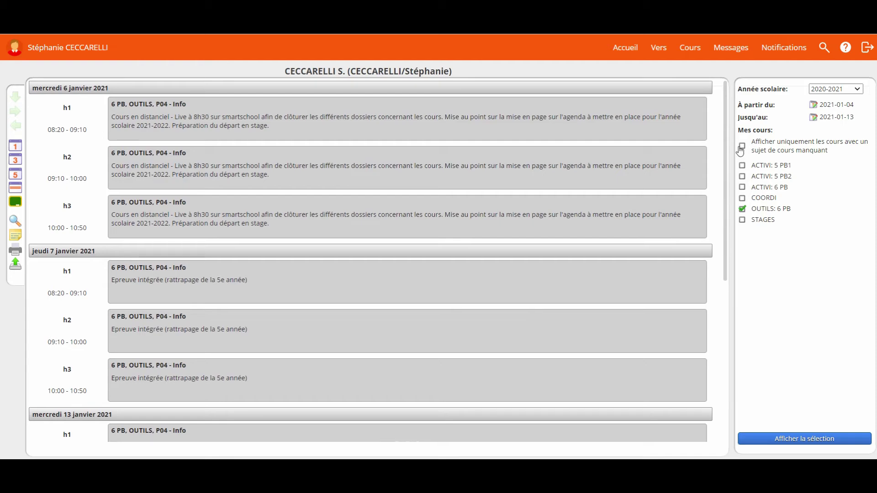
pyautogui.click(742, 146)
pyautogui.click(786, 439)
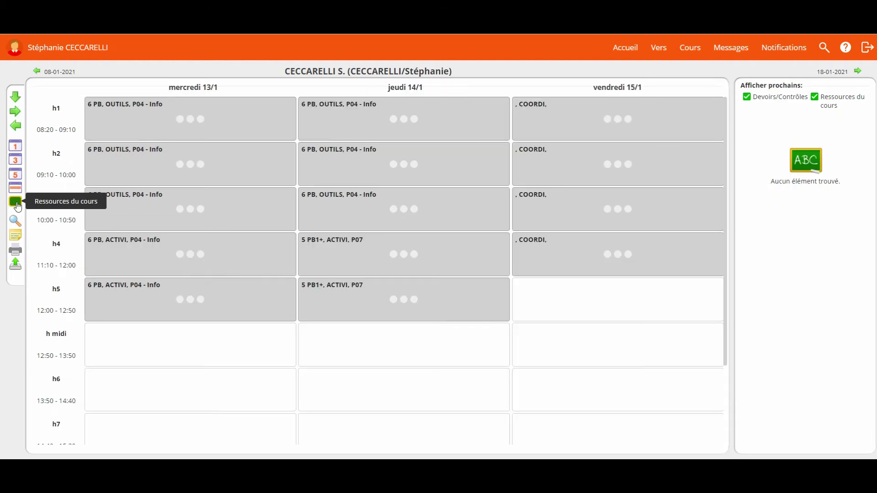
# Step: Open the course resources view, set its start date to 2020-09-21, and pick an end date
pyautogui.click(15, 203)
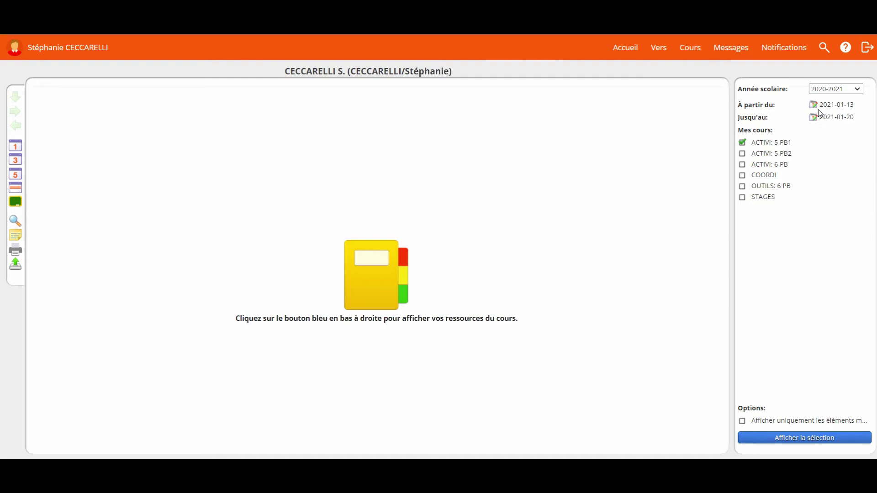
pyautogui.click(835, 111)
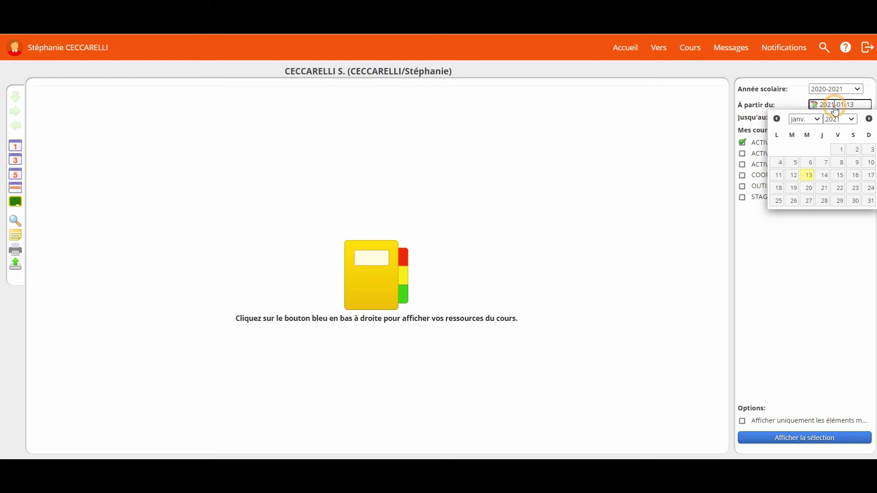
pyautogui.click(852, 120)
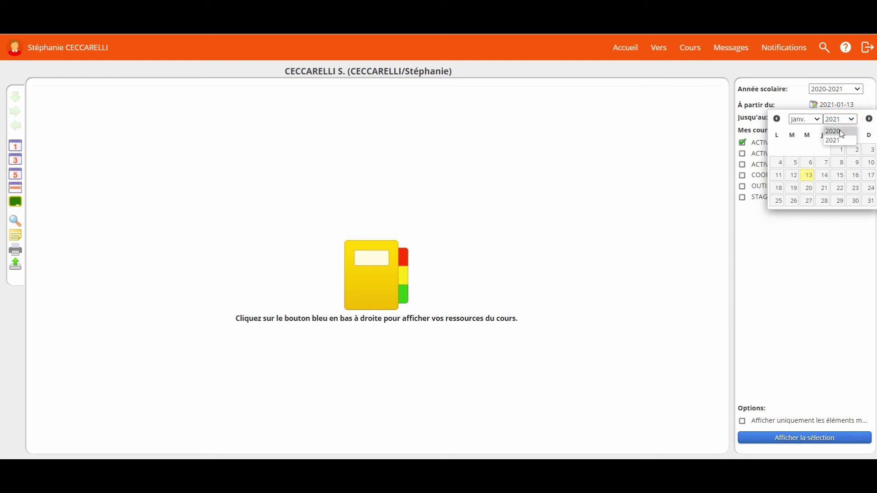
pyautogui.click(842, 132)
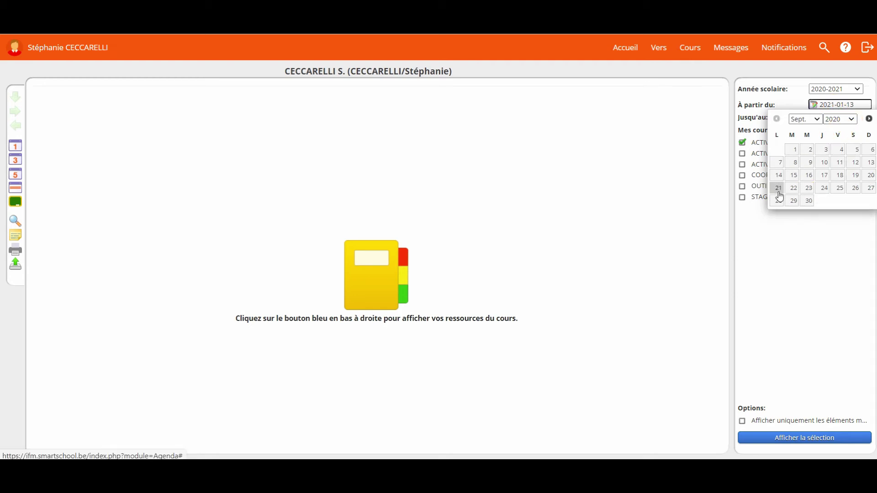
pyautogui.click(777, 192)
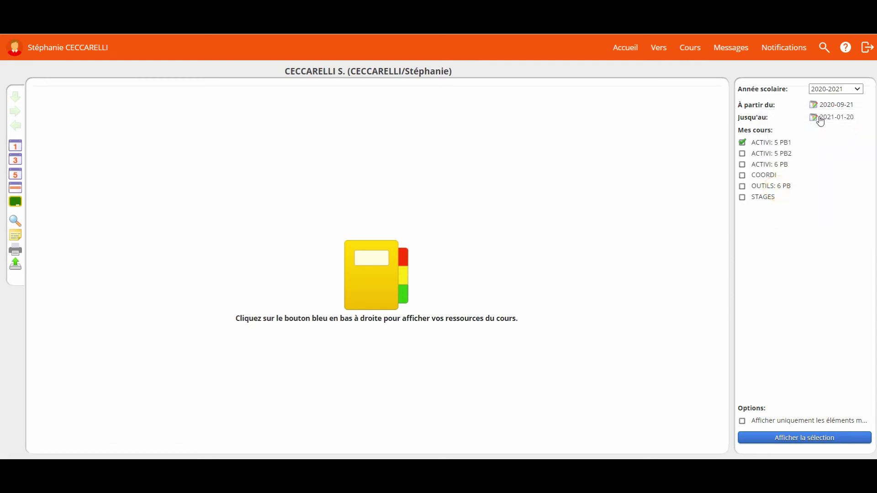
pyautogui.click(820, 117)
pyautogui.click(806, 188)
# Step: Deselect ACTIVI: 5 PB1, select OUTILS: 6 PB and ACTIVI: 6 PB, and display their course resources
pyautogui.click(742, 142)
pyautogui.click(743, 186)
pyautogui.click(743, 165)
pyautogui.click(797, 442)
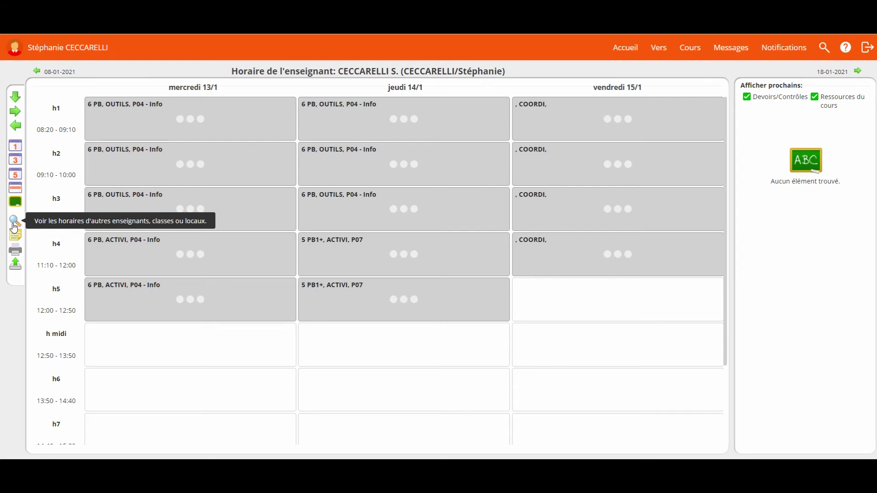
# Step: Look through the class and room schedule lists, and display another teacher's schedule from the teacher list
pyautogui.click(14, 224)
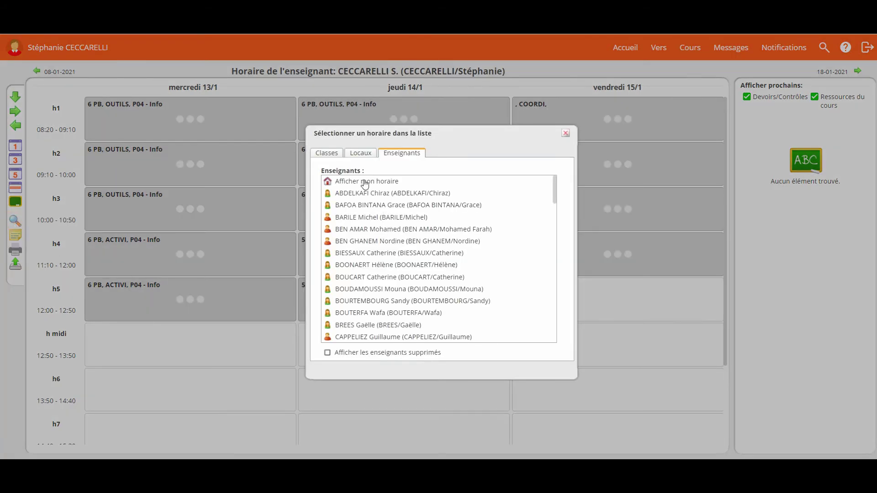
pyautogui.click(326, 156)
pyautogui.click(358, 154)
pyautogui.click(399, 155)
pyautogui.click(358, 290)
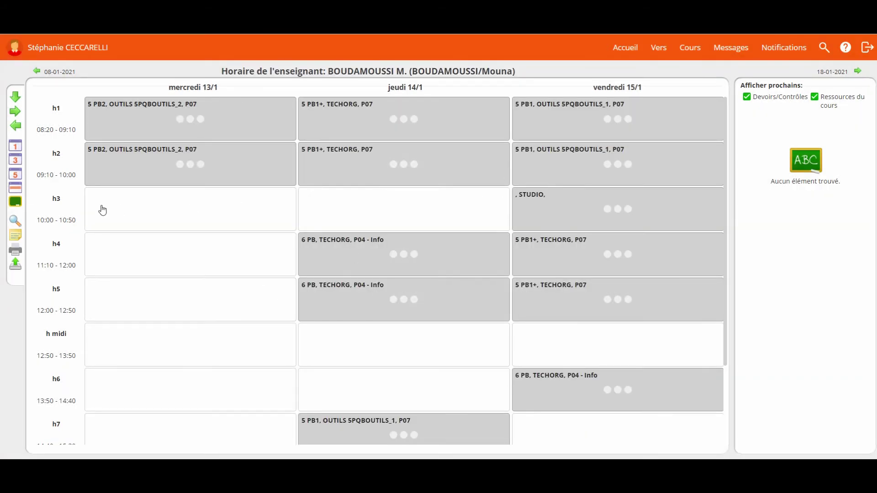
# Step: View the other teacher's schedule as one day, three days, and the full week
pyautogui.click(15, 147)
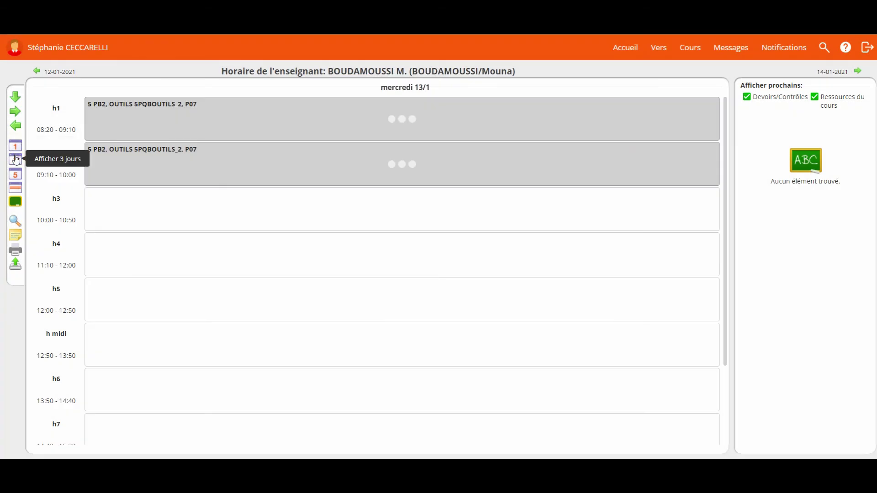
pyautogui.click(15, 158)
pyautogui.click(15, 175)
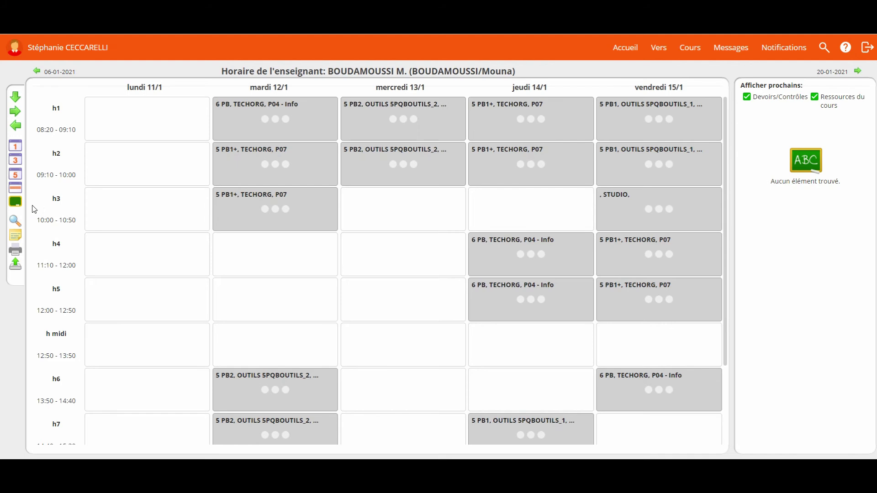
# Step: Find room 222 - info in the room list and display its schedule
pyautogui.click(15, 221)
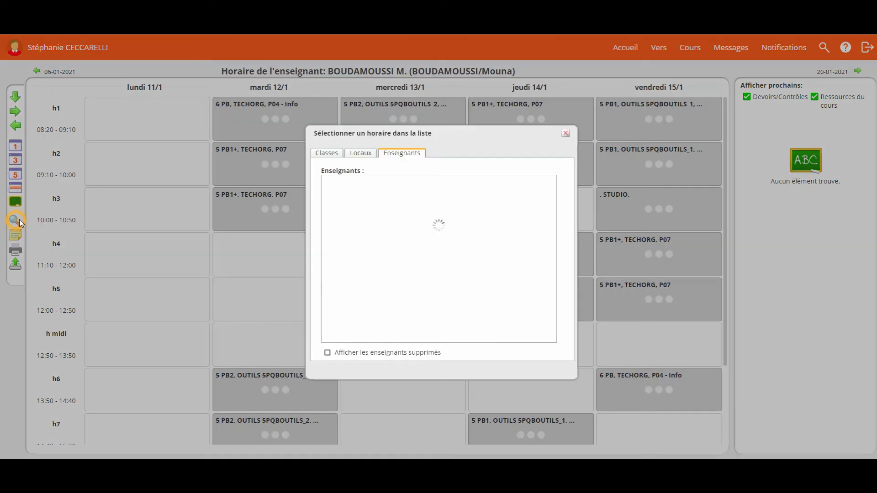
pyautogui.click(365, 153)
pyautogui.scroll(-3, 340, 283)
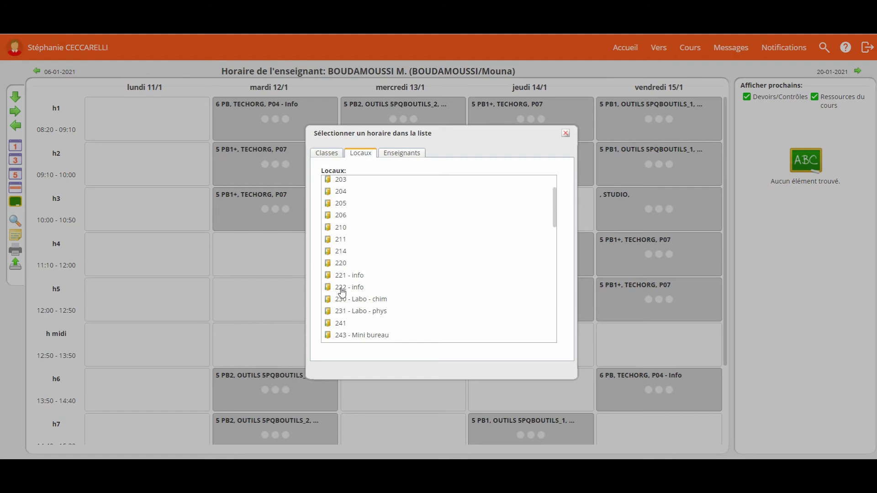
pyautogui.click(342, 288)
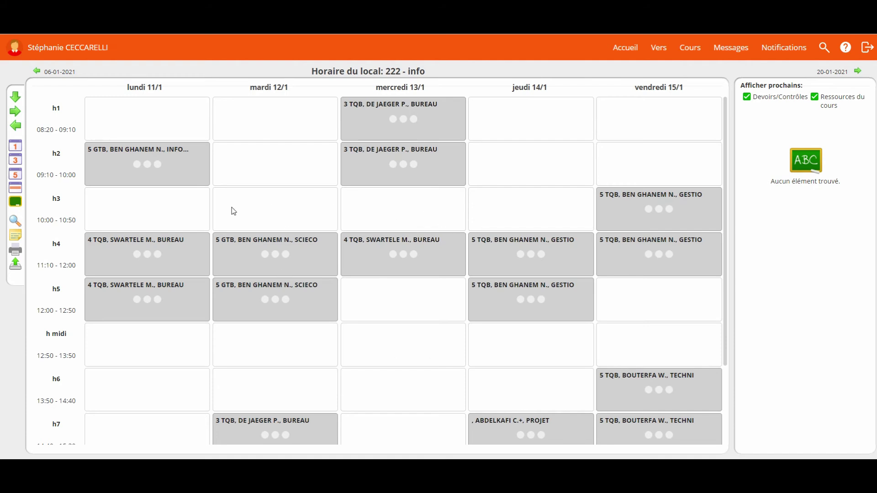
# Step: View the schedule of room 222 - info as a week, three days, and one day
pyautogui.click(16, 171)
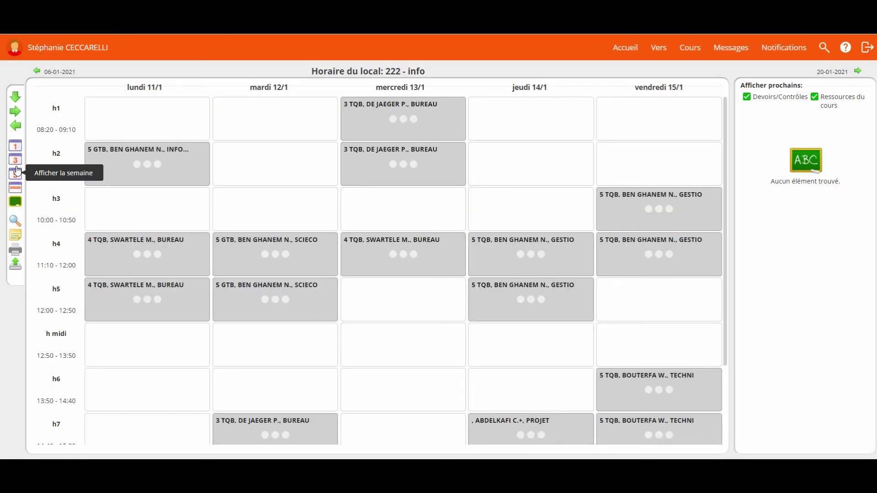
pyautogui.click(15, 160)
pyautogui.click(15, 146)
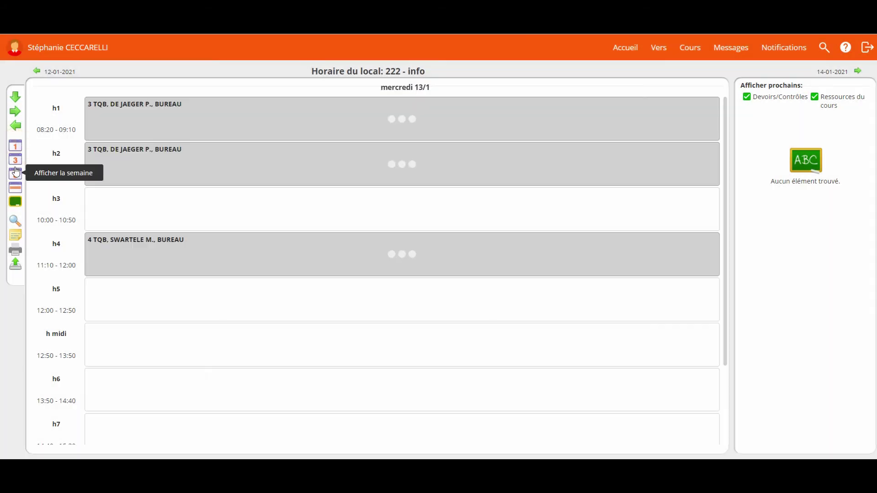
# Step: Find class 4 TQA in the class list and display its schedule as three days
pyautogui.click(15, 159)
pyautogui.click(16, 221)
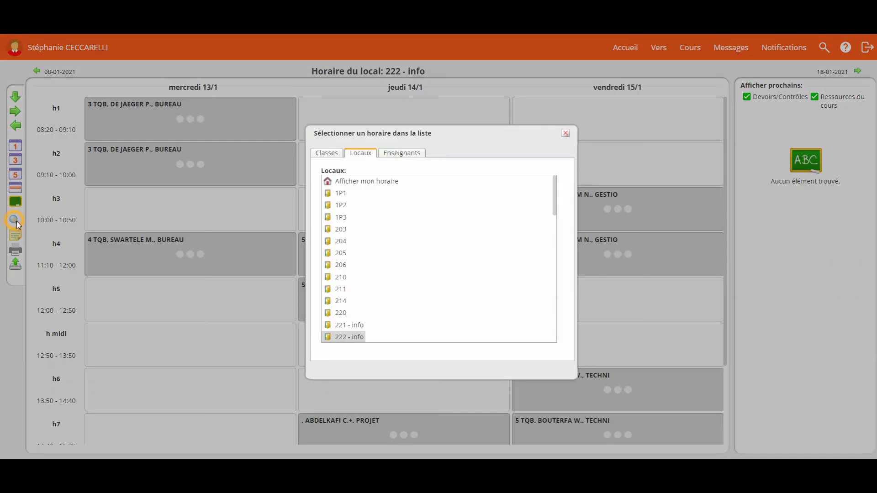
pyautogui.click(315, 152)
pyautogui.scroll(-4, 365, 274)
pyautogui.scroll(-3, 365, 274)
pyautogui.click(345, 236)
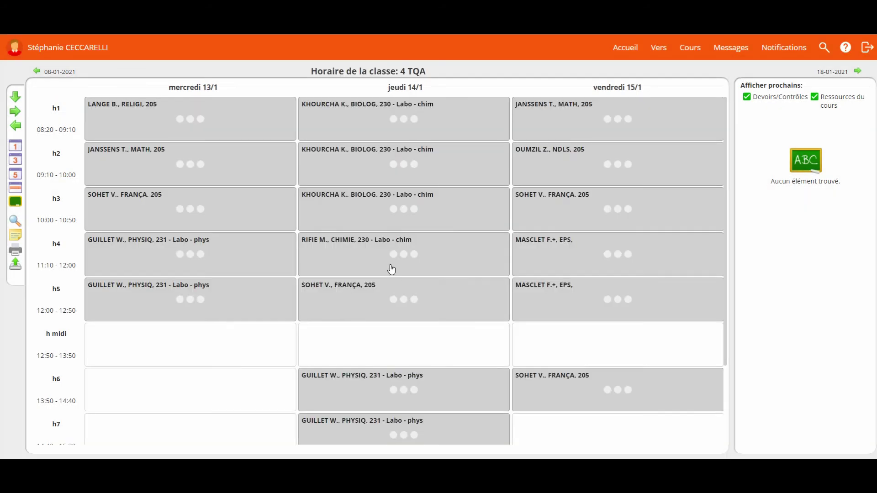
# Step: View the schedule of class 4 TQA as a week, three days, and one day
pyautogui.click(15, 176)
pyautogui.click(14, 160)
pyautogui.click(16, 146)
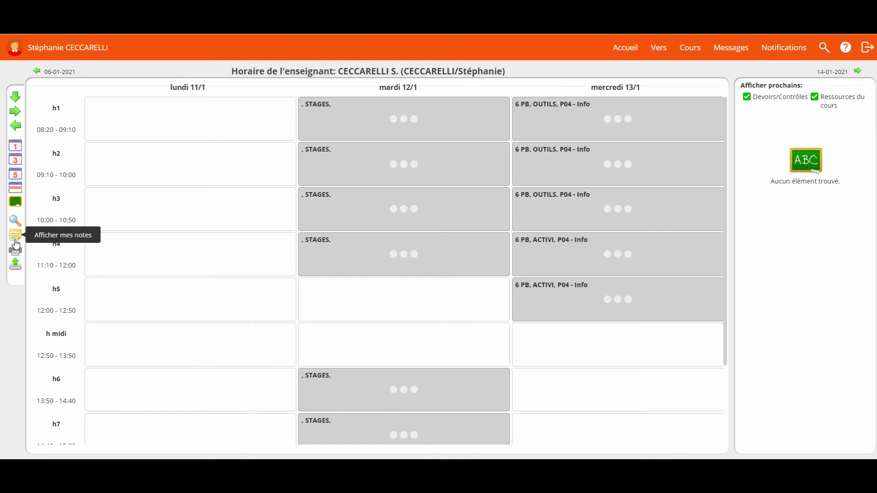
# Step: Look at the class and course filters of the personal notes list, leaving them unset, and close the list
pyautogui.click(16, 235)
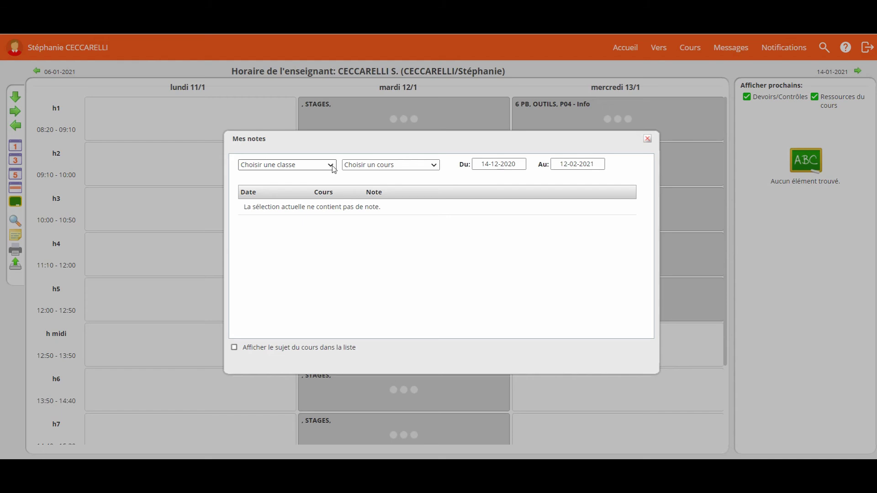
pyautogui.click(332, 168)
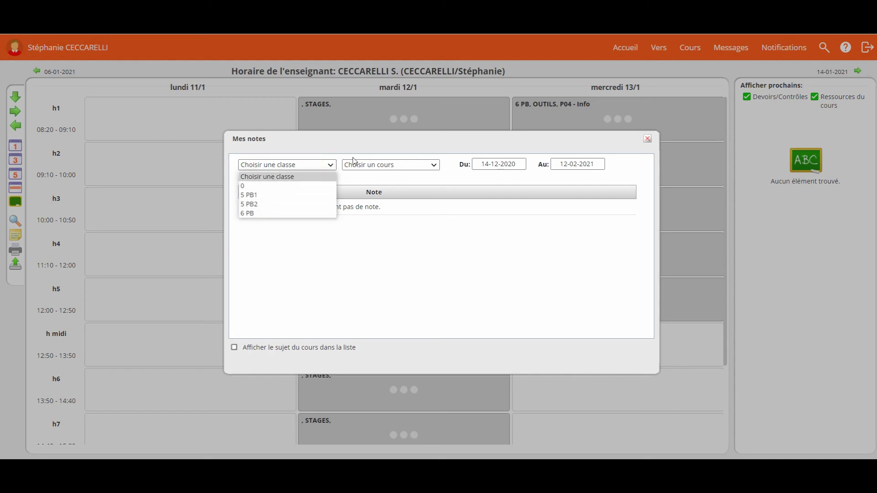
pyautogui.click(369, 165)
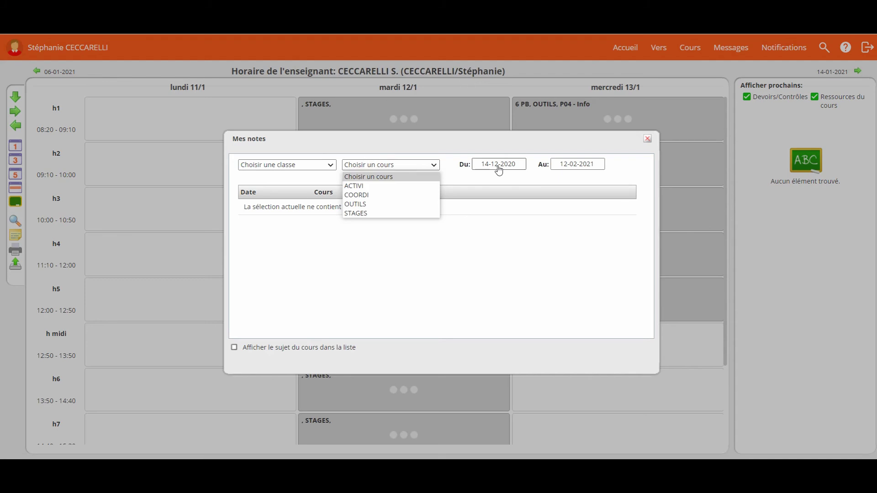
pyautogui.click(321, 267)
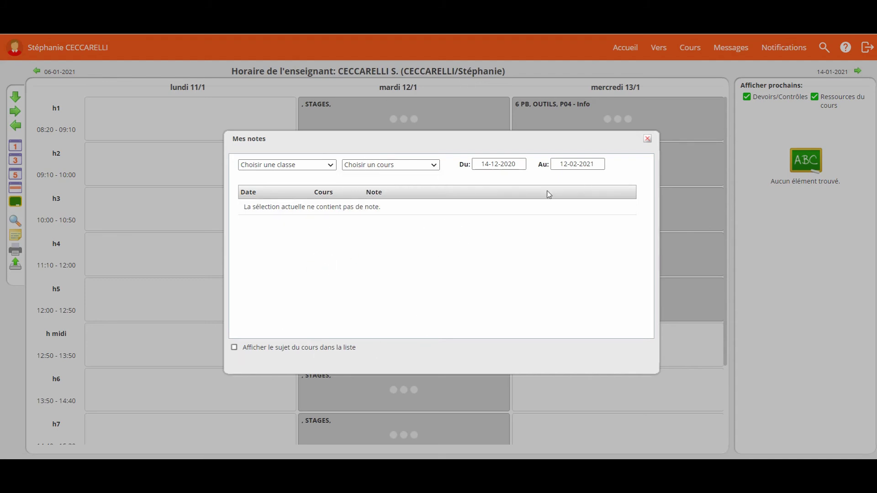
pyautogui.click(646, 142)
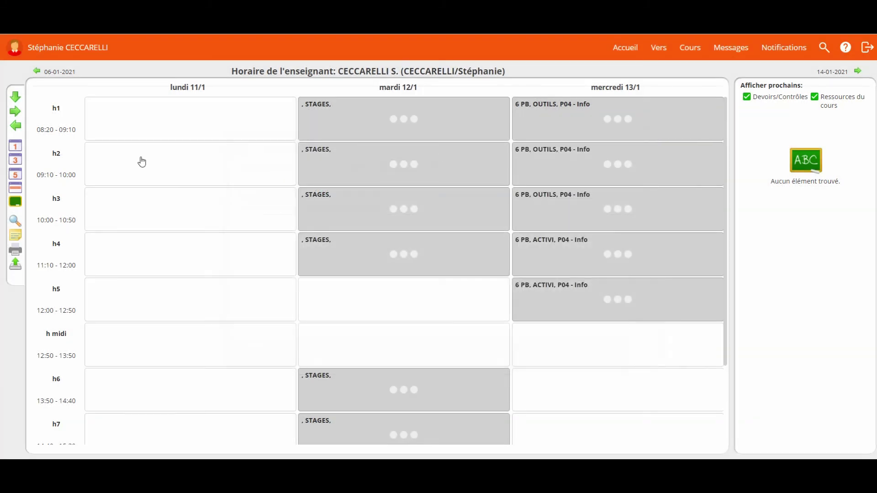
# Step: Choose the print template Agenda de la semaine en affichage de liste, with the Préparation and Devoir items included
pyautogui.click(15, 250)
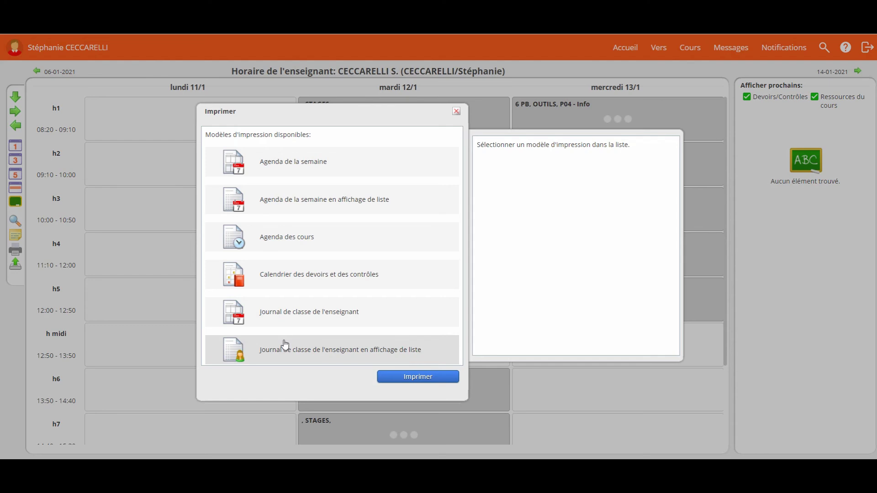
pyautogui.click(276, 207)
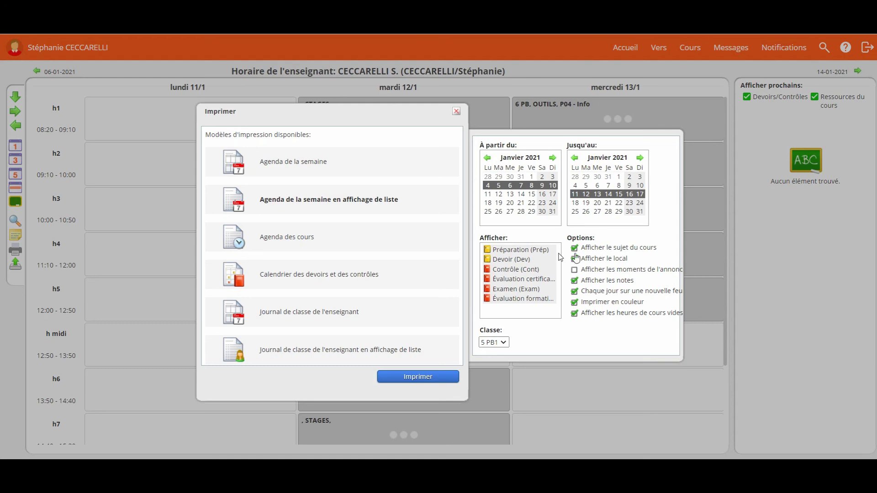
pyautogui.click(499, 250)
pyautogui.click(499, 259)
pyautogui.click(500, 252)
pyautogui.click(502, 258)
# Step: Set the printout's class to 6 PB and generate the weekly agenda
pyautogui.click(502, 342)
pyautogui.click(502, 342)
pyautogui.click(501, 341)
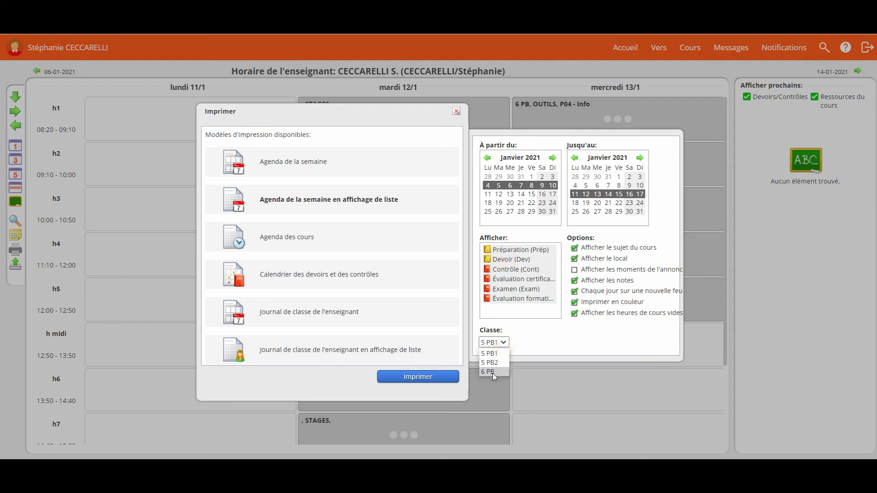
pyautogui.click(493, 373)
pyautogui.click(425, 379)
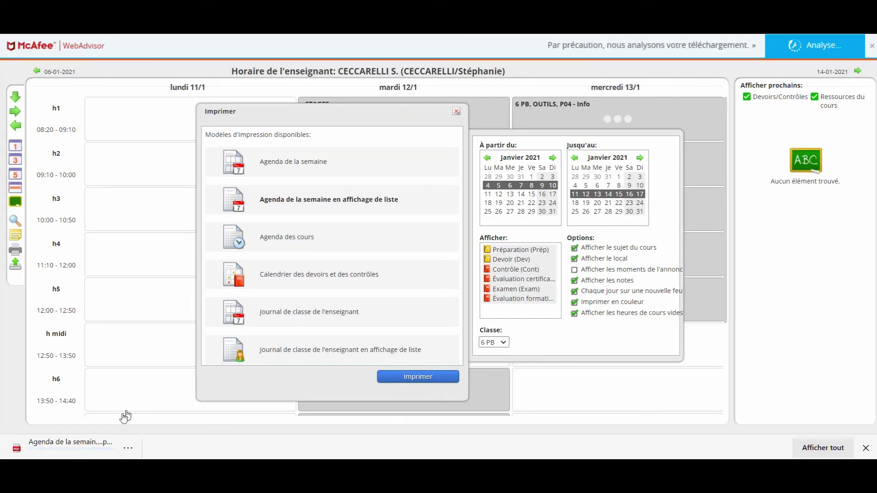
# Step: Open the downloaded weekly agenda PDF and look through its daily pages to the last one
pyautogui.click(69, 448)
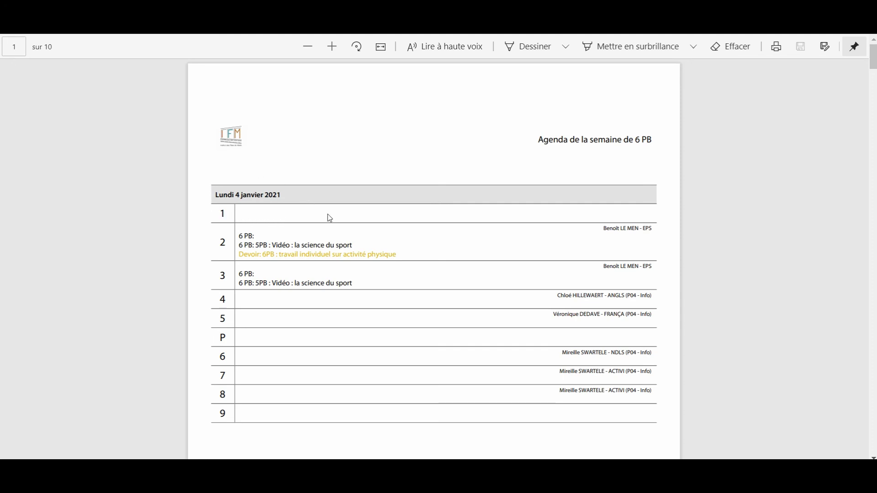
pyautogui.scroll(-15, 337, 219)
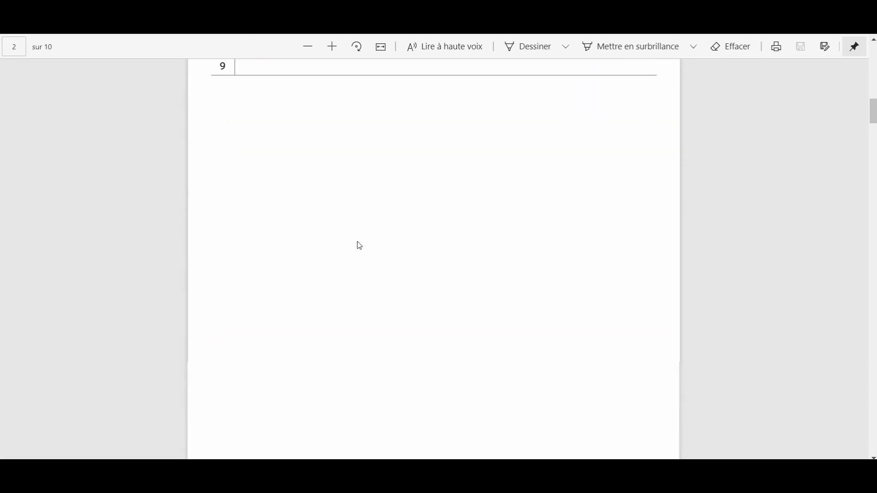
pyautogui.scroll(-20, 856, 374)
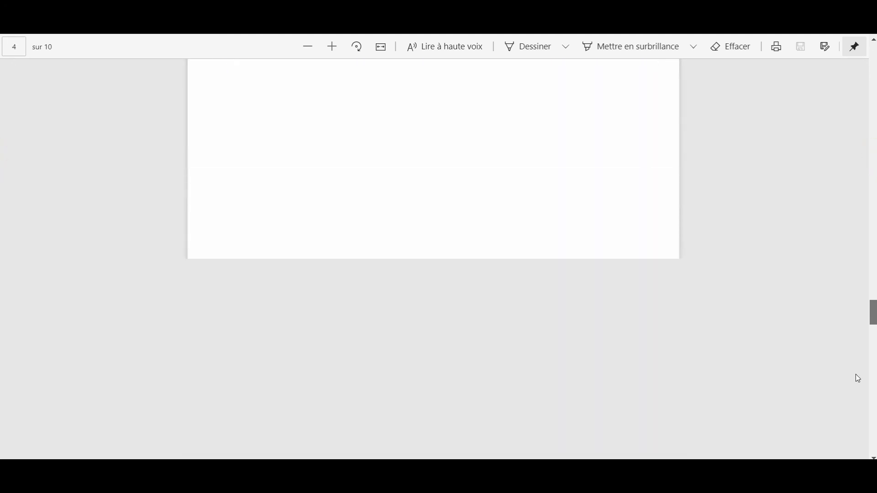
pyautogui.scroll(-5, 861, 427)
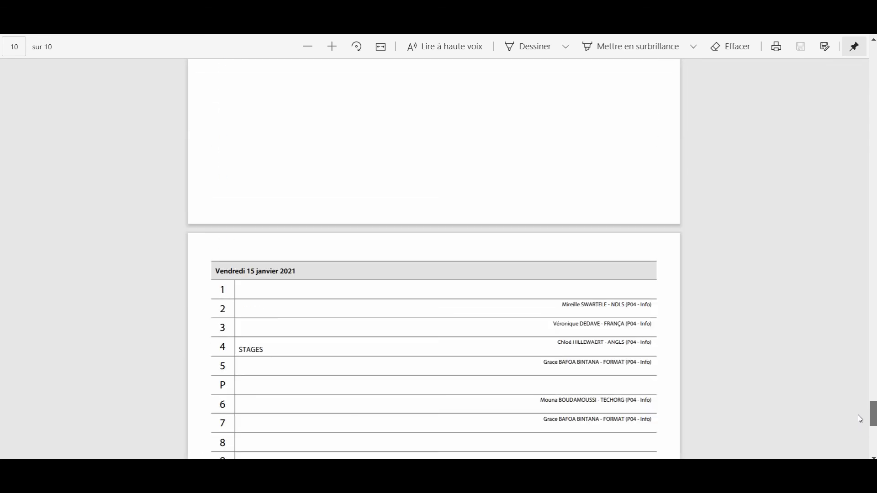